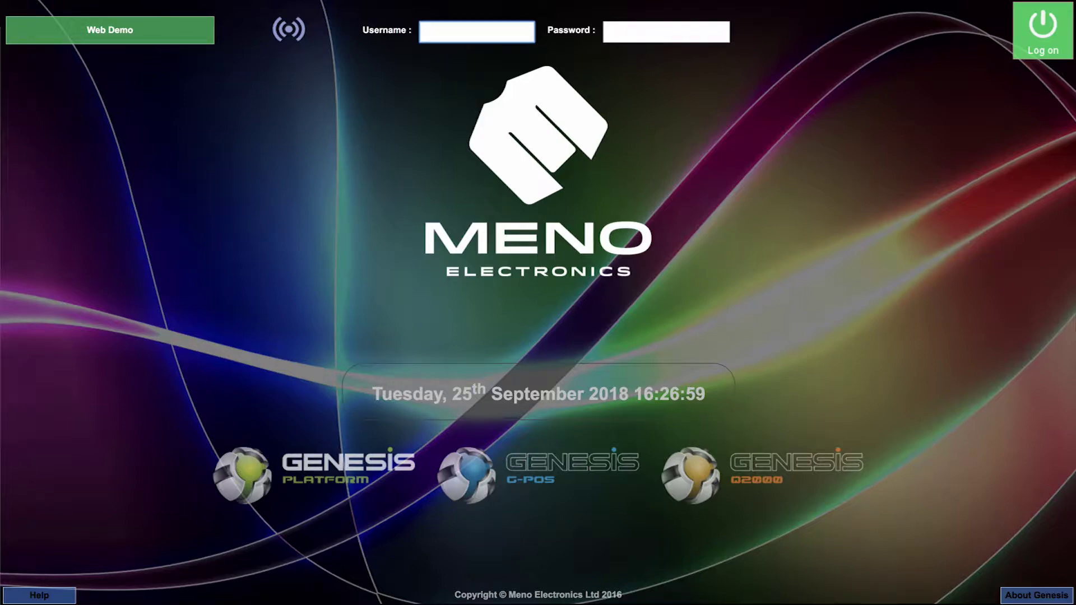
{"action": "type", "text": "steven"}
Log on to Meno Genesis with the entered username and password.
{"action": "key", "text": "Tab"}
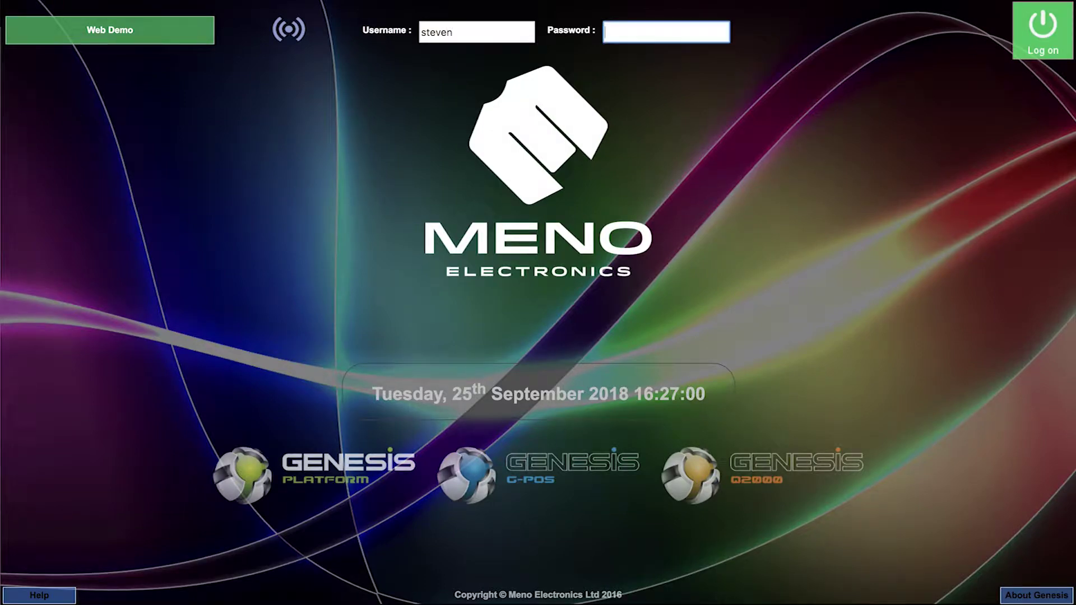
{"action": "type", "text": "•••••••"}
{"action": "left_click", "coordinate": [1031, 36]}
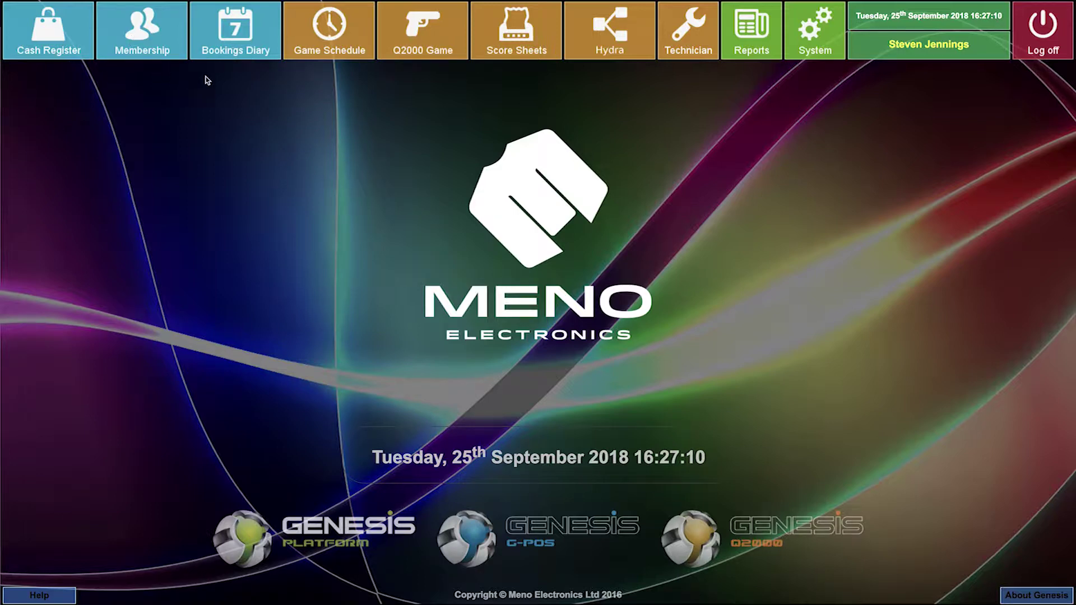
Show the Bookings Diary for Saturday 15 September 2018 with the arena and party booth bookings.
{"action": "left_click", "coordinate": [240, 48]}
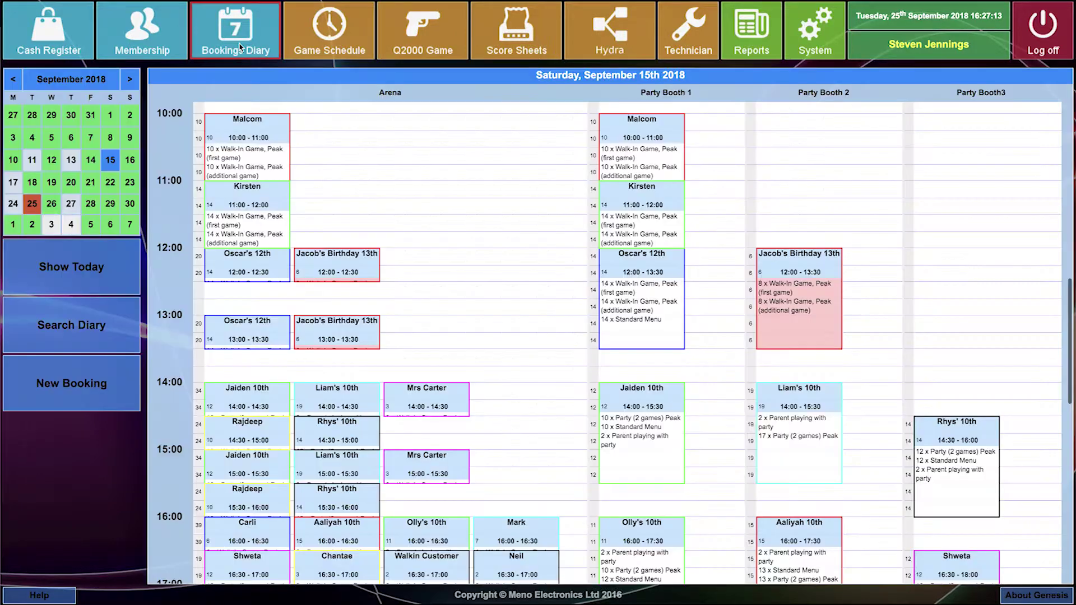
{"action": "scroll", "coordinate": [486, 274], "scroll_direction": "down", "scroll_amount": 1}
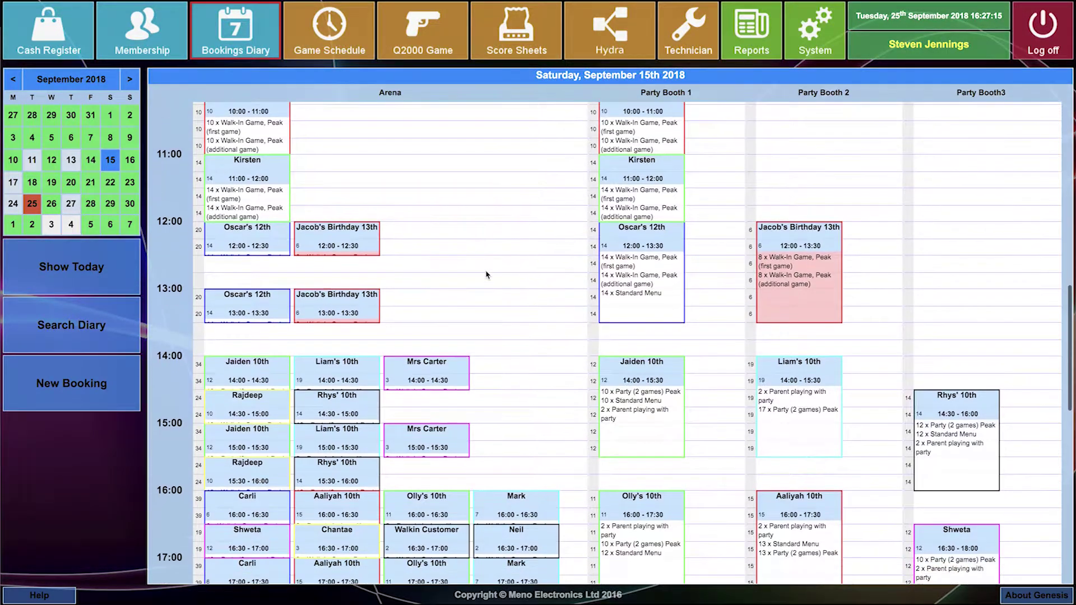
{"action": "scroll", "coordinate": [485, 274], "scroll_direction": "down", "scroll_amount": 2}
{"action": "scroll", "coordinate": [486, 275], "scroll_direction": "down", "scroll_amount": 2}
{"action": "scroll", "coordinate": [486, 275], "scroll_direction": "down", "scroll_amount": 1}
{"action": "scroll", "coordinate": [486, 275], "scroll_direction": "down", "scroll_amount": 1}
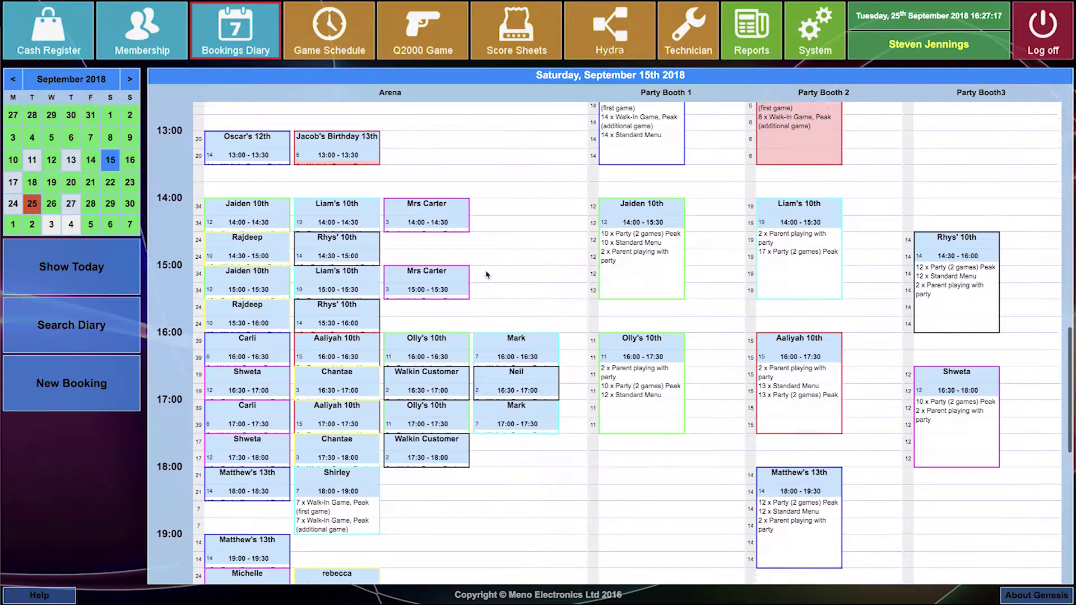
{"action": "scroll", "coordinate": [486, 274], "scroll_direction": "down", "scroll_amount": 1}
{"action": "scroll", "coordinate": [486, 274], "scroll_direction": "down", "scroll_amount": 1}
{"action": "scroll", "coordinate": [486, 274], "scroll_direction": "down", "scroll_amount": 2}
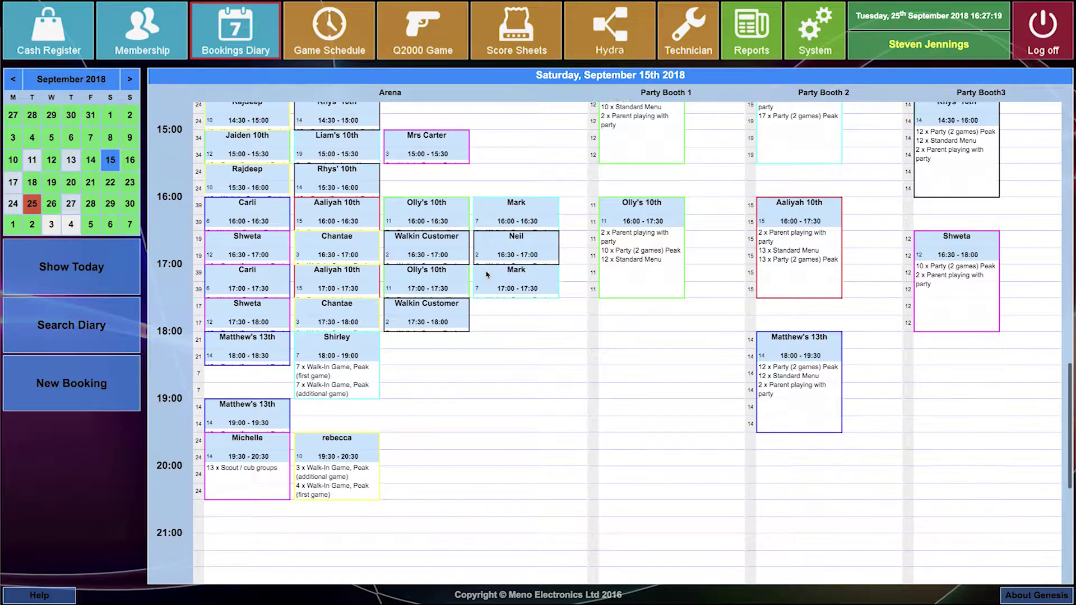
{"action": "scroll", "coordinate": [486, 274], "scroll_direction": "up", "scroll_amount": 2}
{"action": "scroll", "coordinate": [486, 274], "scroll_direction": "up", "scroll_amount": 2}
{"action": "scroll", "coordinate": [487, 274], "scroll_direction": "up", "scroll_amount": 1}
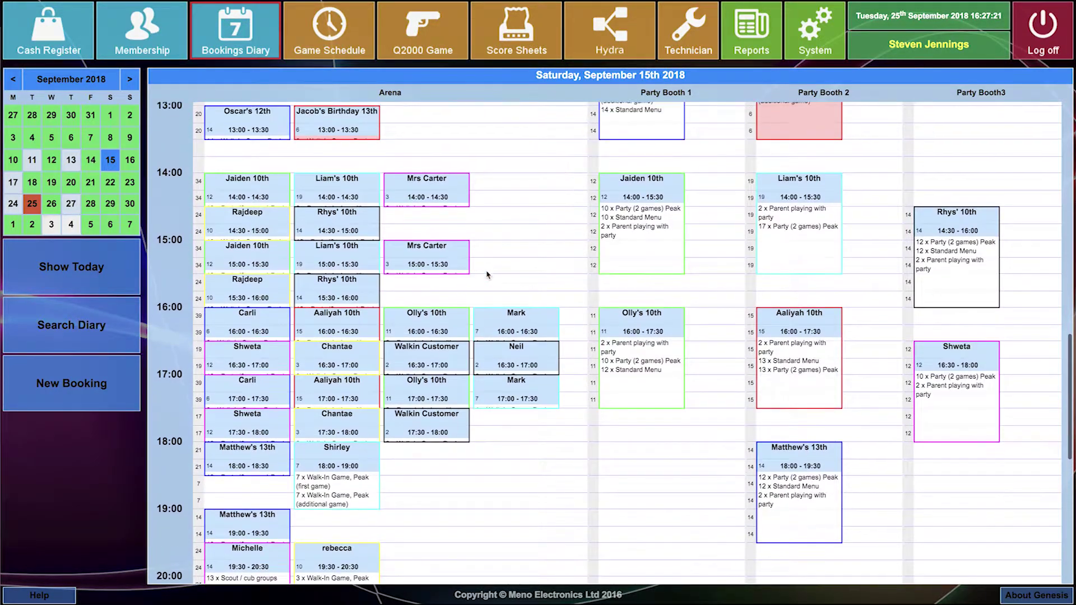
{"action": "scroll", "coordinate": [487, 275], "scroll_direction": "up", "scroll_amount": 1}
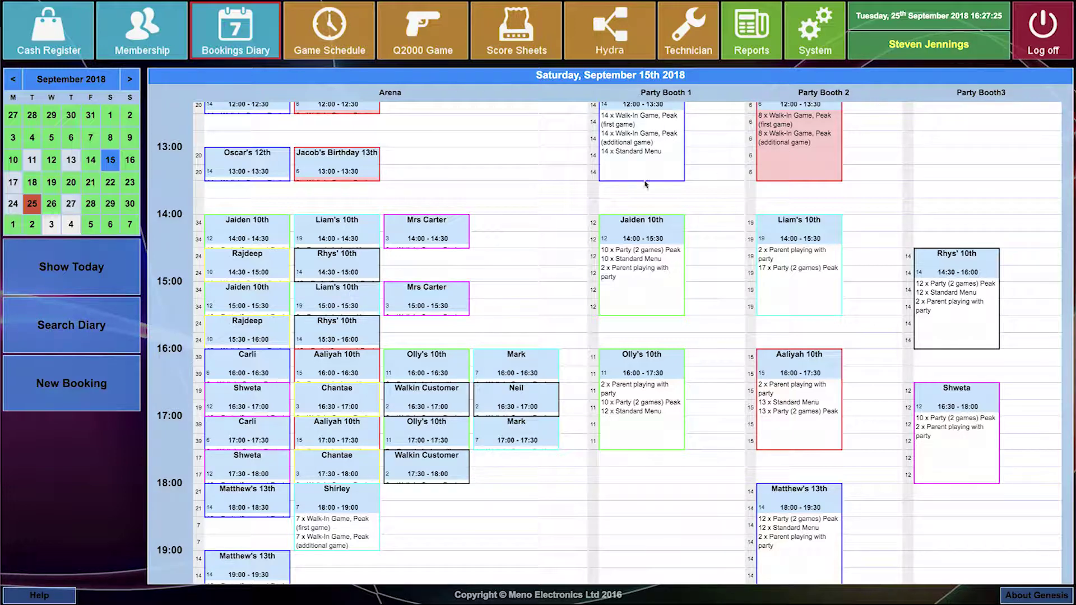
{"action": "scroll", "coordinate": [508, 229], "scroll_direction": "up", "scroll_amount": 1}
{"action": "scroll", "coordinate": [508, 230], "scroll_direction": "up", "scroll_amount": 1}
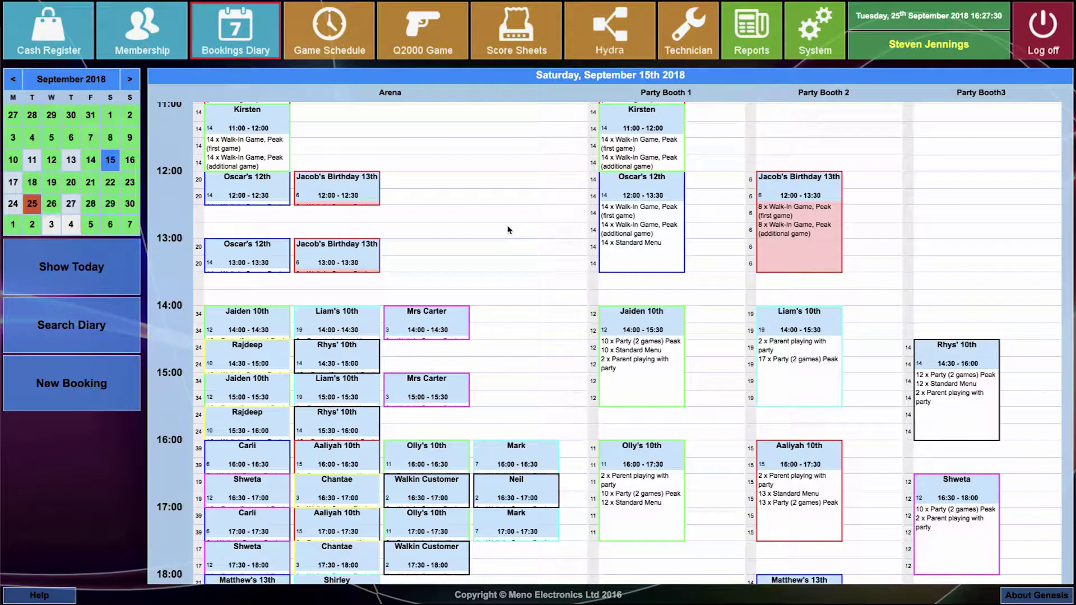
{"action": "scroll", "coordinate": [404, 196], "scroll_direction": "up", "scroll_amount": 1}
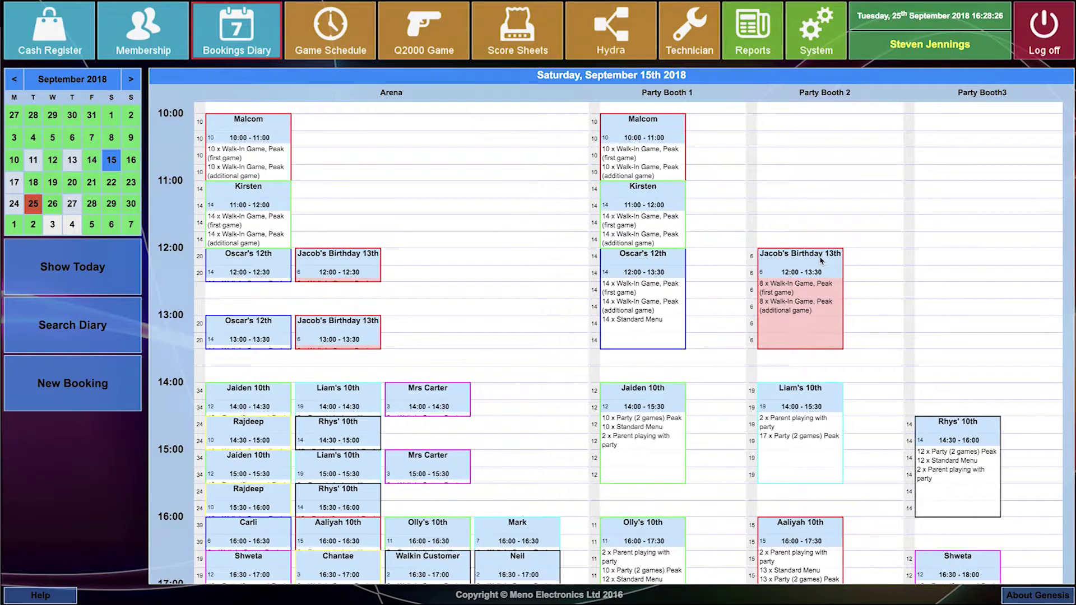
{"action": "scroll", "coordinate": [874, 304], "scroll_direction": "down", "scroll_amount": 1}
{"action": "scroll", "coordinate": [876, 306], "scroll_direction": "down", "scroll_amount": 3}
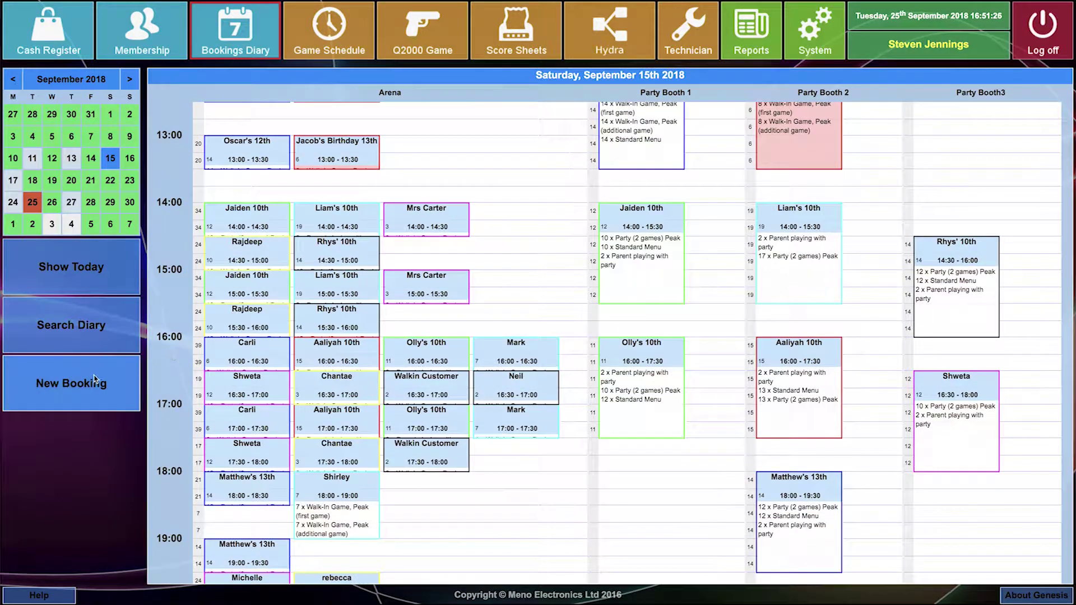
Start a new booking on 15 September 2018 from the diary's left panel.
{"action": "left_click", "coordinate": [83, 381]}
{"action": "type", "text": "Ben's birthd"}
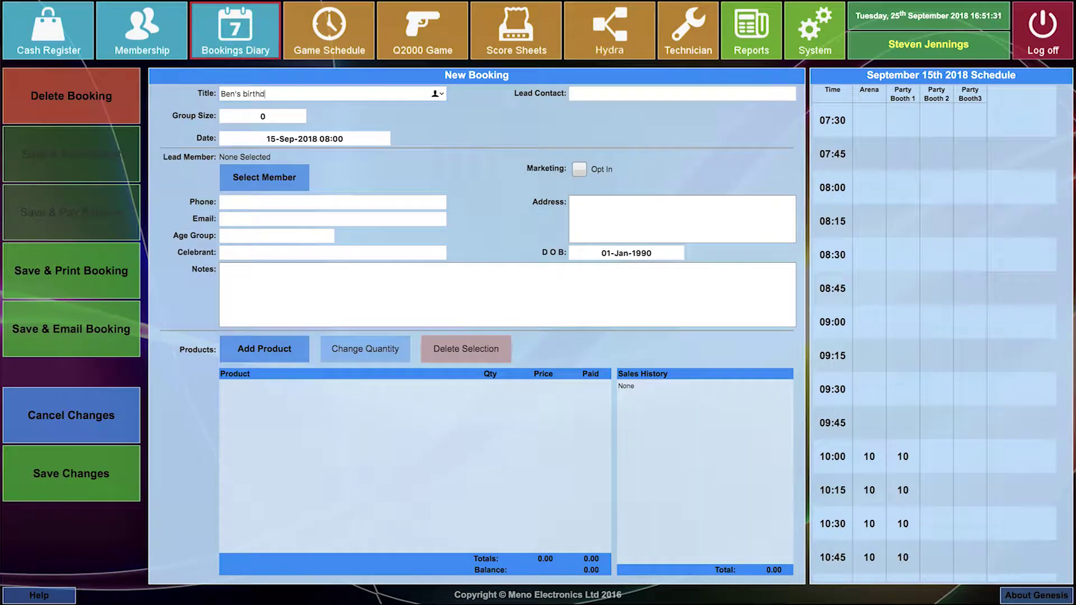
{"action": "type", "text": "Karen"}
{"action": "type", "text": "10"}
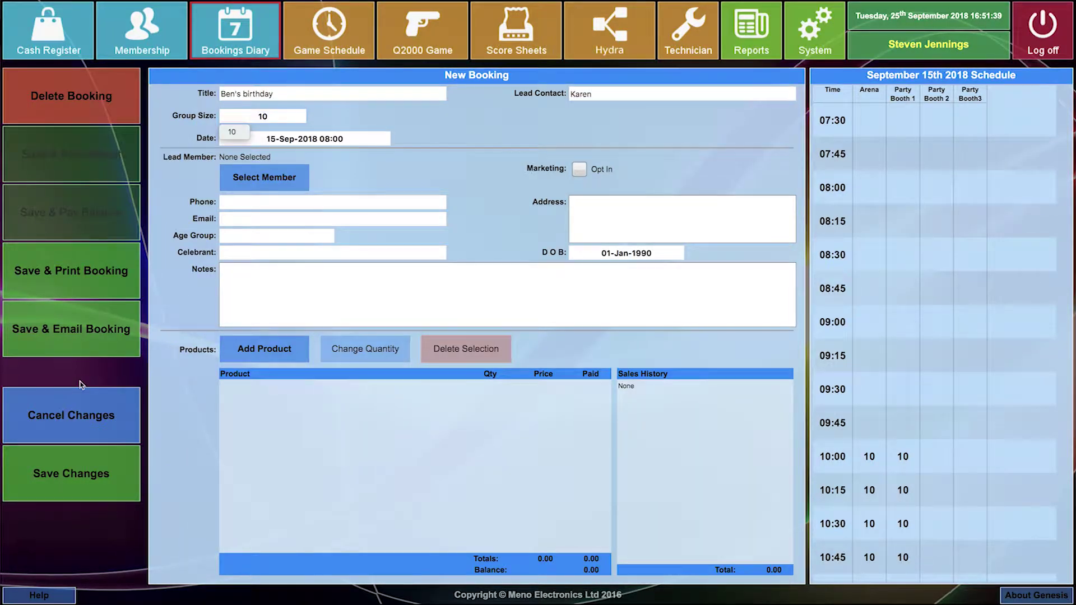
Set the booking start time to 12:00 and move on to the contact's phone and email.
{"action": "left_click", "coordinate": [304, 139]}
{"action": "left_click", "coordinate": [270, 204]}
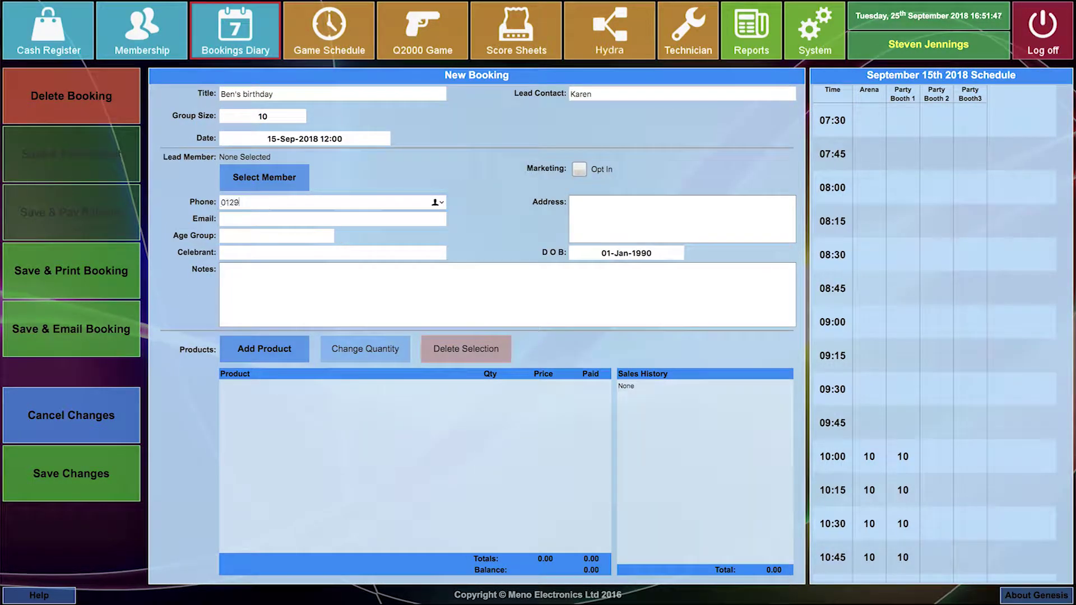
{"action": "key", "text": "Tab"}
{"action": "type", "text": "meno.c"}
{"action": "type", "text": "12"}
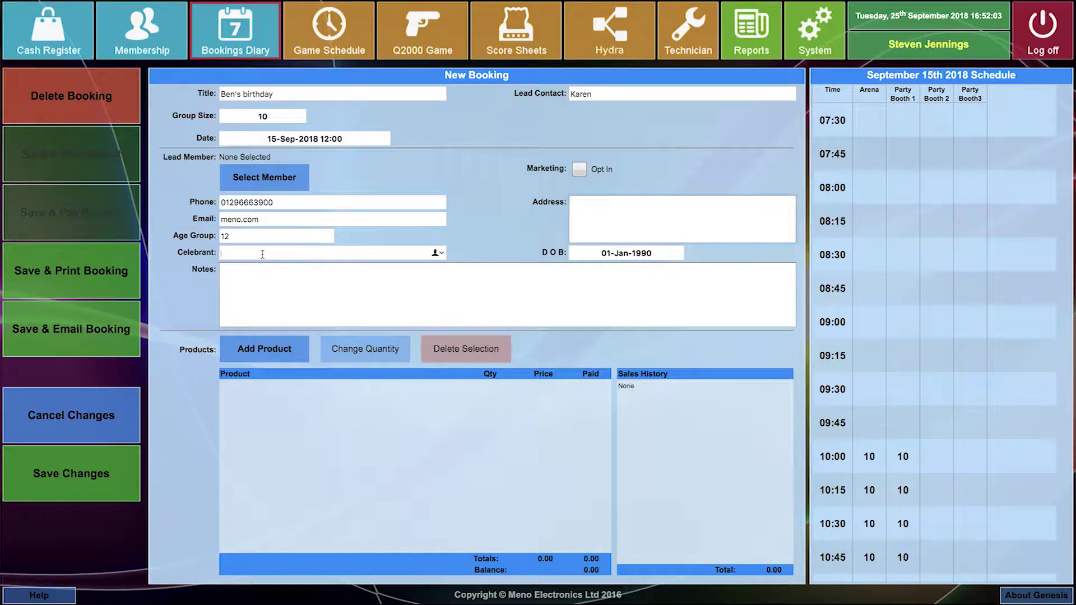
Enter the customer's address over several lines, ending with the postcode.
{"action": "left_click", "coordinate": [588, 211]}
{"action": "key", "text": "Return"}
{"action": "key", "text": "Return"}
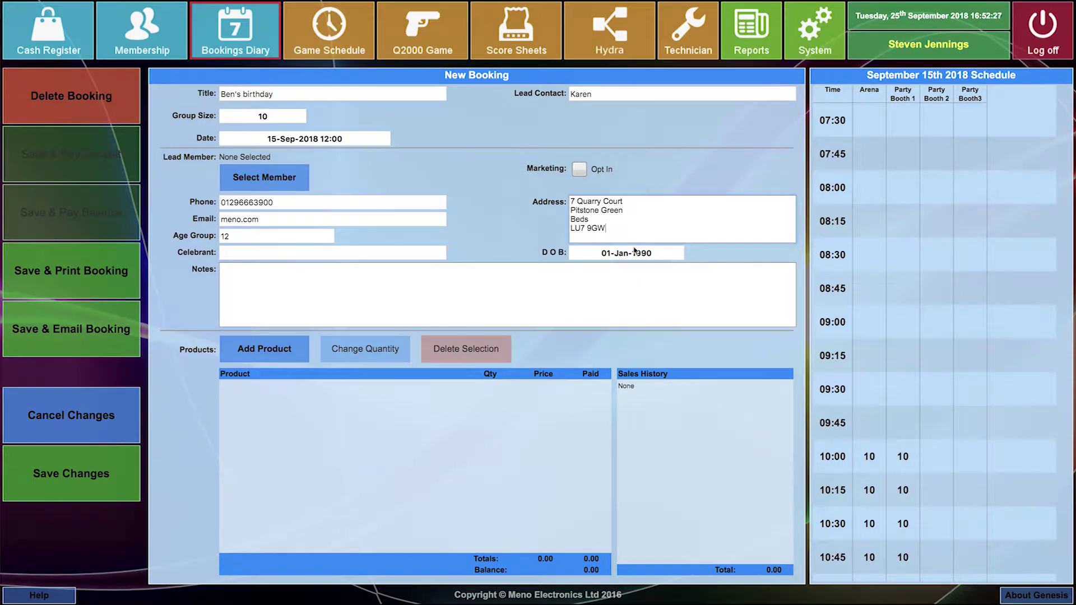
{"action": "scroll", "coordinate": [875, 385], "scroll_direction": "down", "scroll_amount": 5}
{"action": "scroll", "coordinate": [874, 385], "scroll_direction": "down", "scroll_amount": 1}
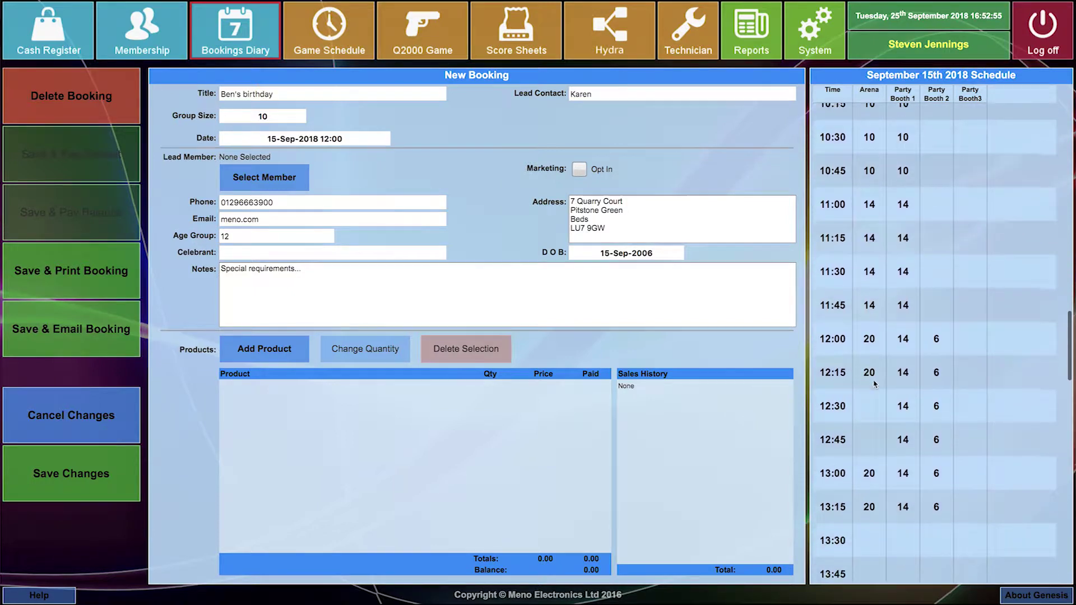
{"action": "scroll", "coordinate": [874, 384], "scroll_direction": "down", "scroll_amount": 2}
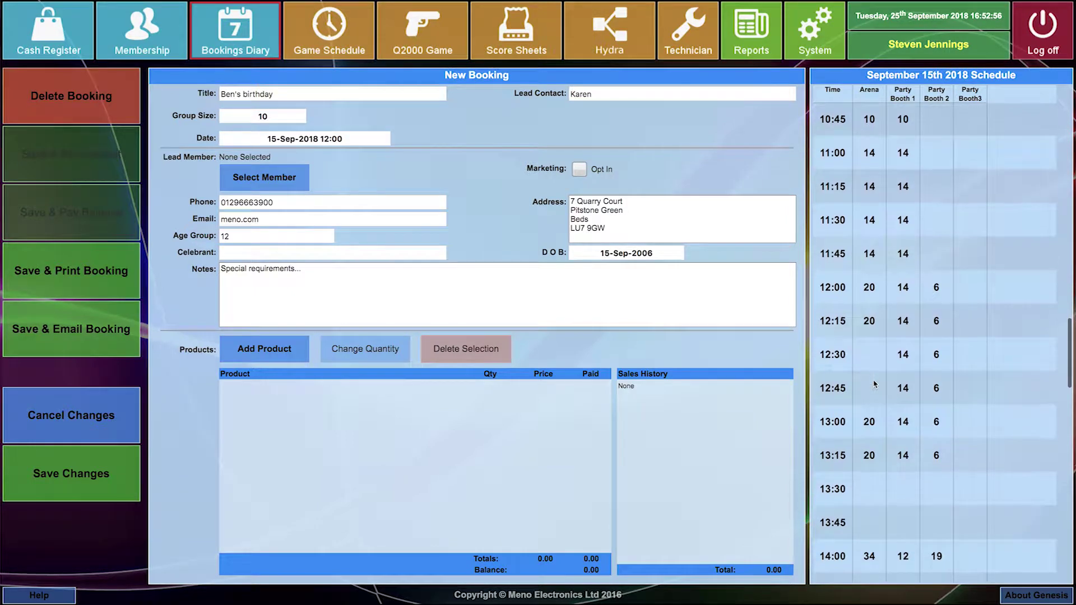
Reserve the Arena at 12:00 and 13:00, each as a 30-minute game.
{"action": "left_click", "coordinate": [870, 280]}
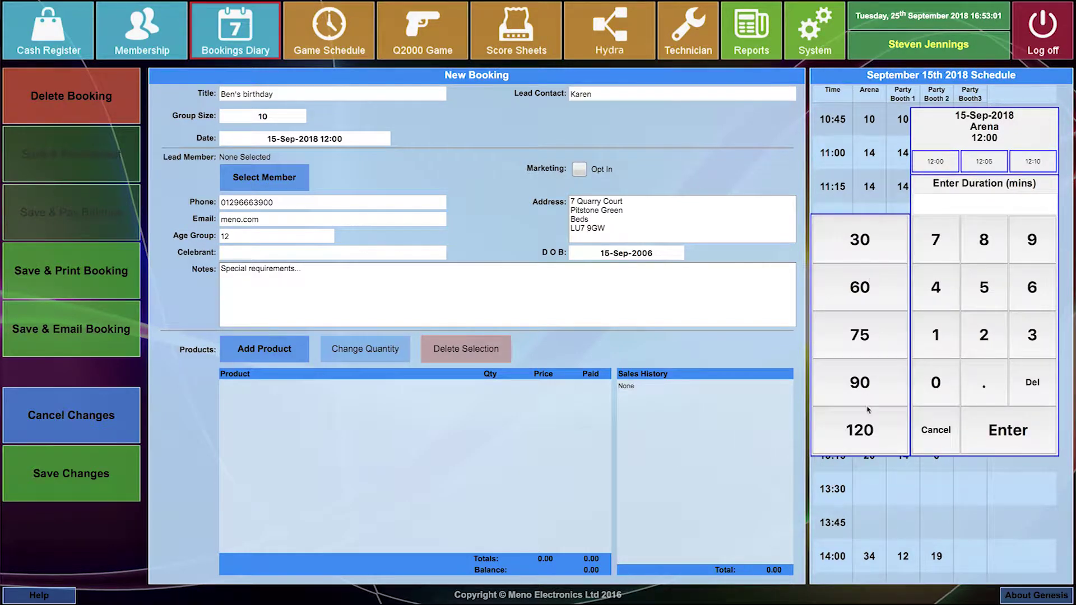
{"action": "left_click", "coordinate": [876, 246]}
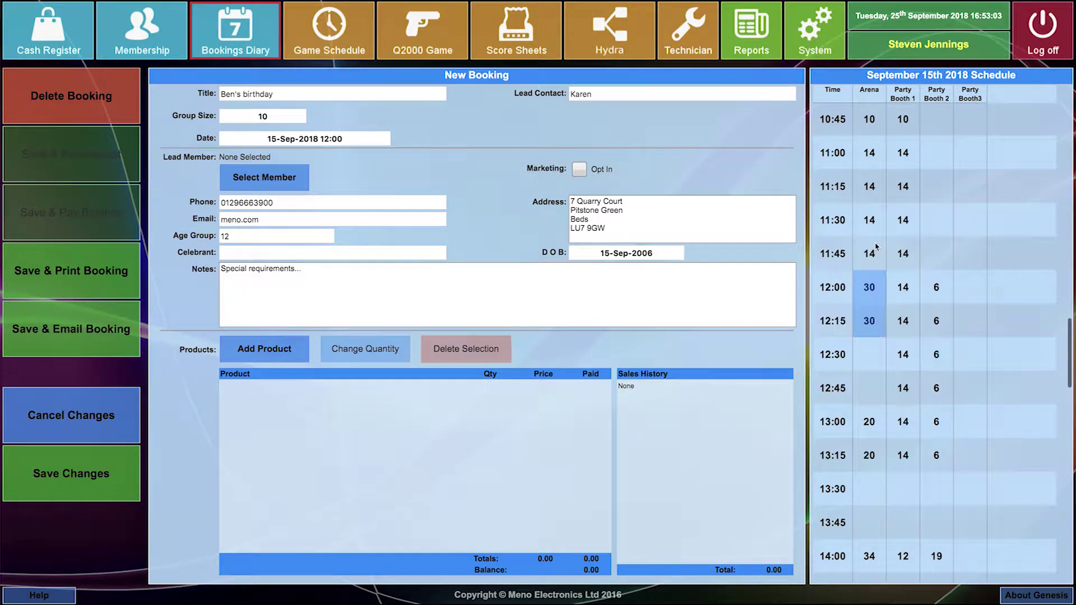
{"action": "left_click", "coordinate": [869, 419]}
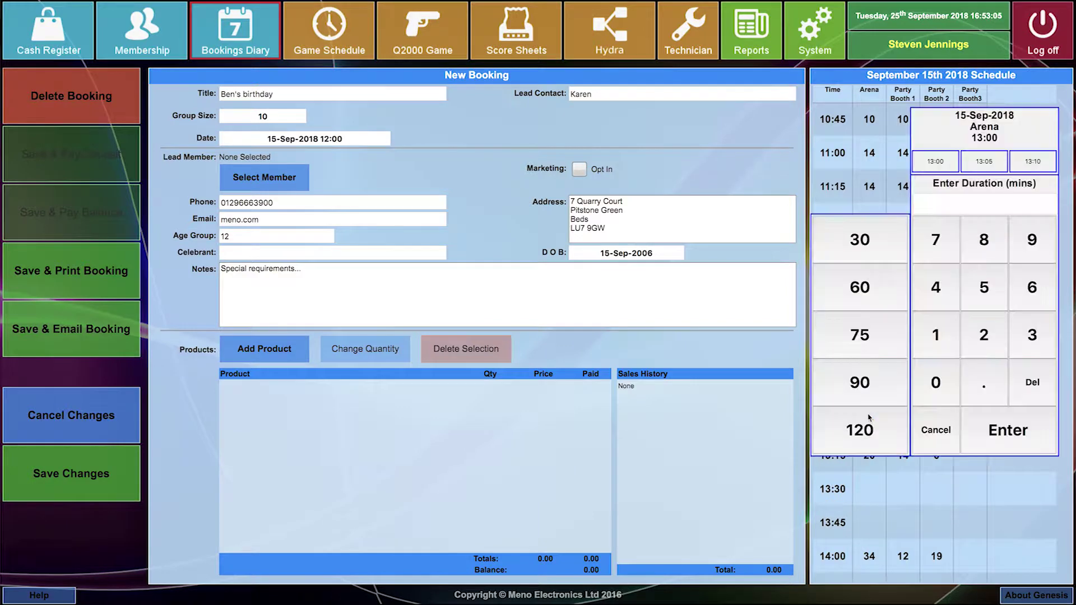
{"action": "left_click", "coordinate": [880, 243]}
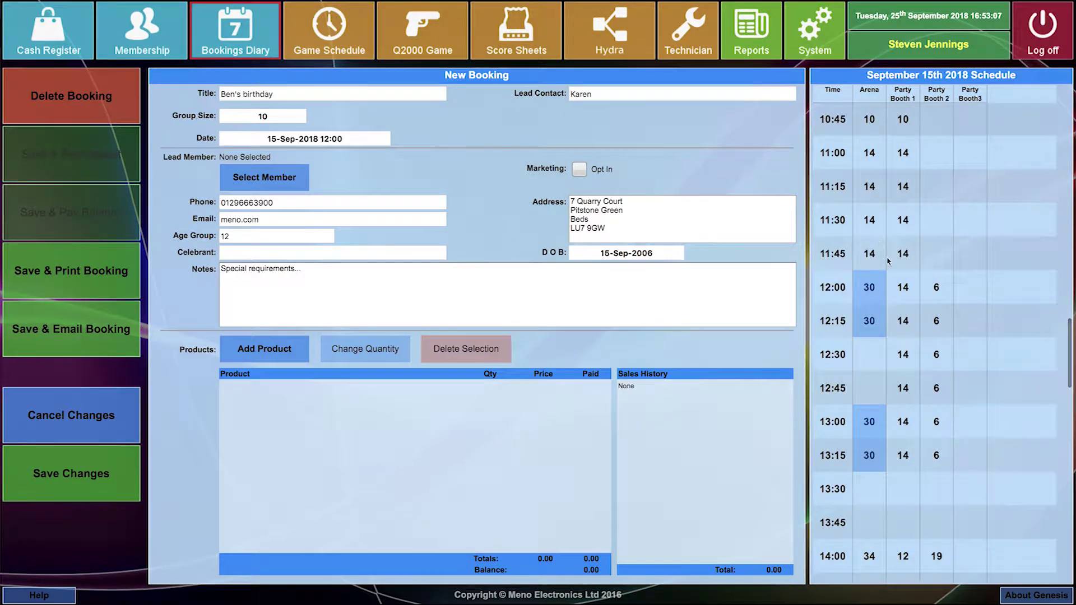
{"action": "left_click", "coordinate": [968, 277]}
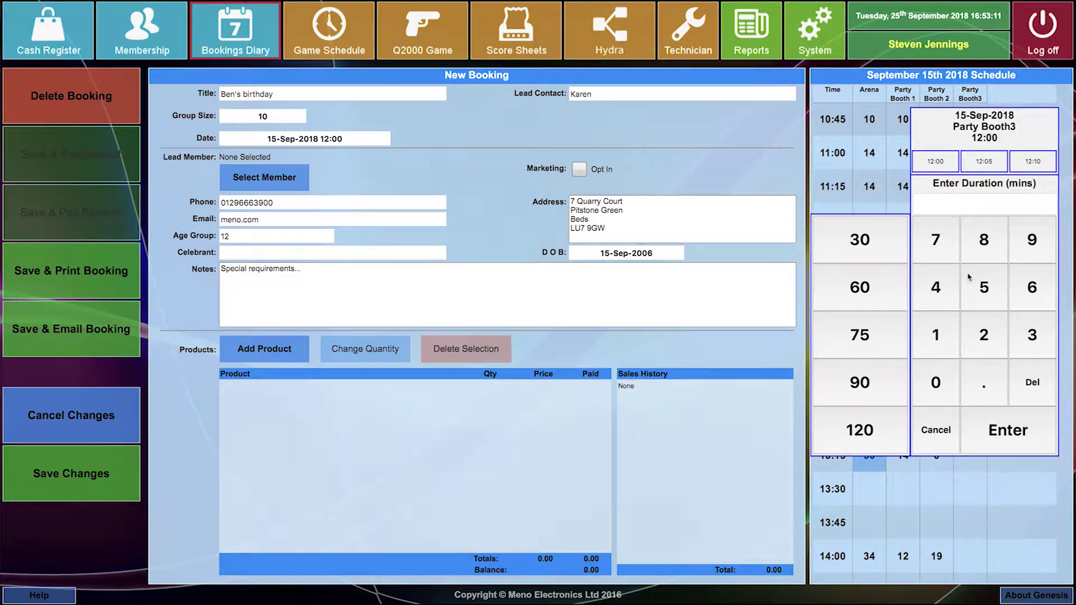
{"action": "left_click", "coordinate": [882, 394]}
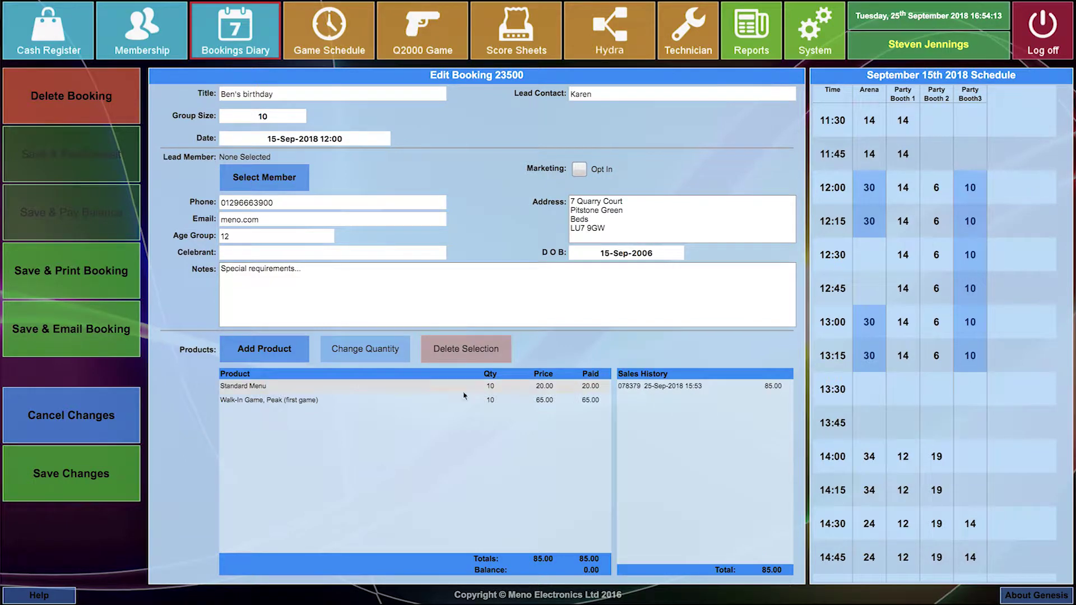
{"action": "double_click", "coordinate": [662, 387]}
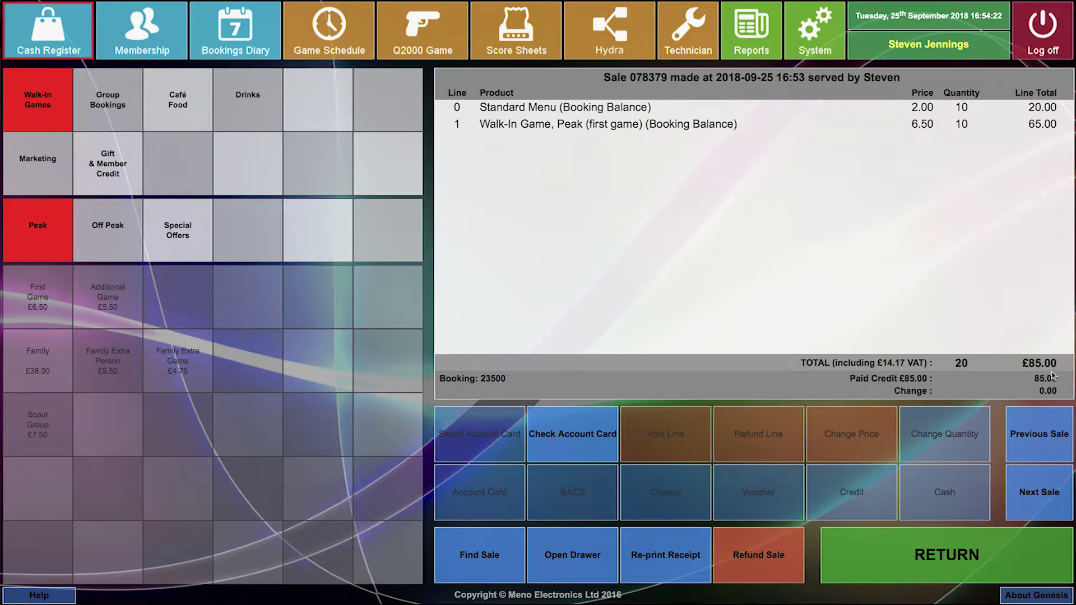
{"action": "left_click", "coordinate": [495, 382]}
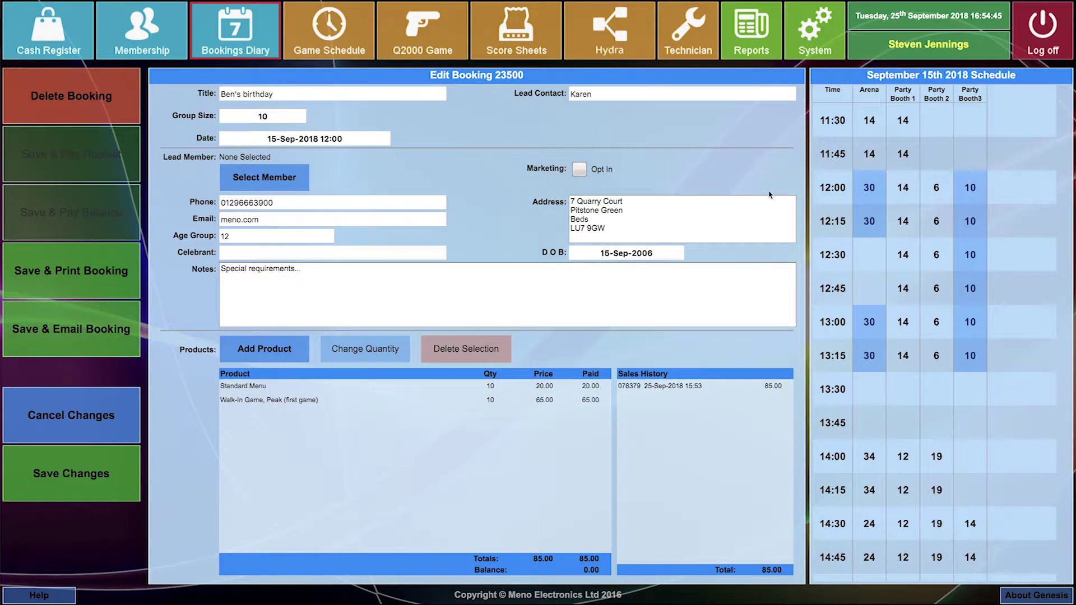
Compose the email from the 'Laser Planet party booking confirmation' template and review date, time and inclusions.
{"action": "left_click", "coordinate": [69, 330]}
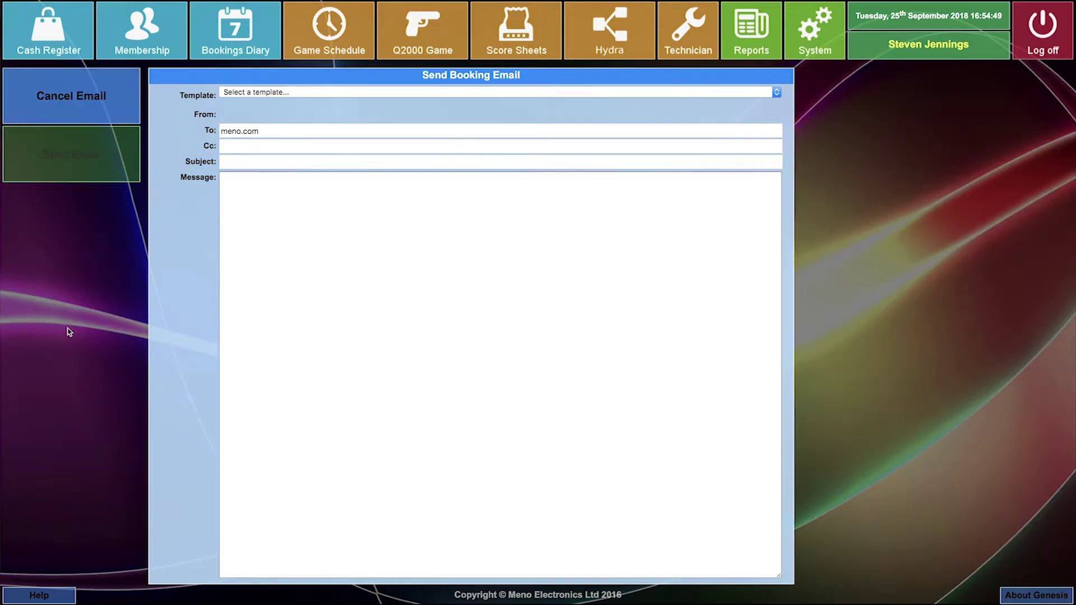
{"action": "left_click", "coordinate": [274, 95]}
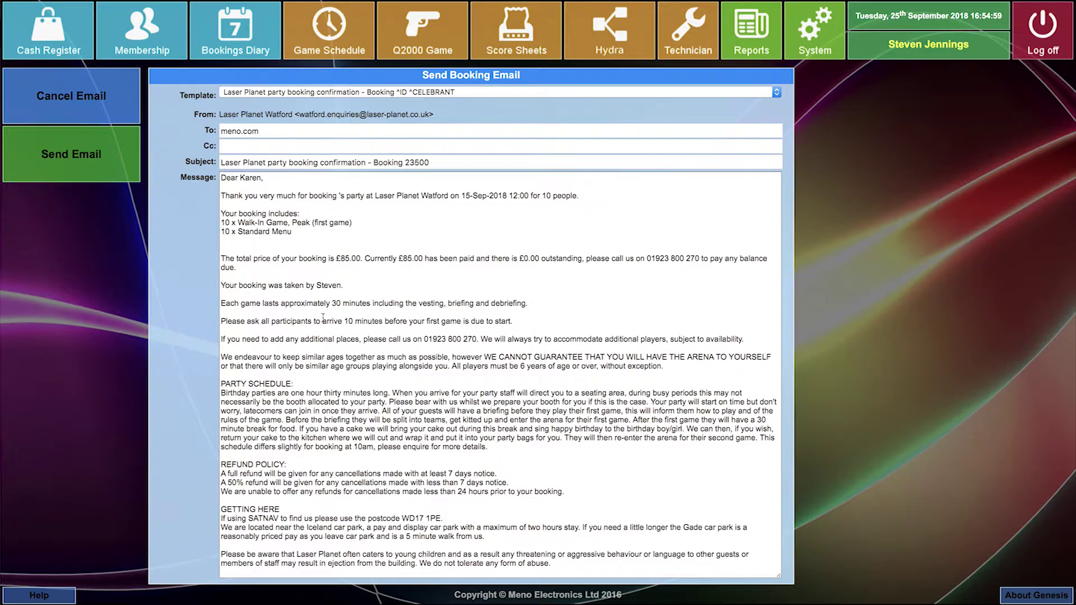
{"action": "left_click_drag", "start_coordinate": [460, 195], "coordinate": [583, 195]}
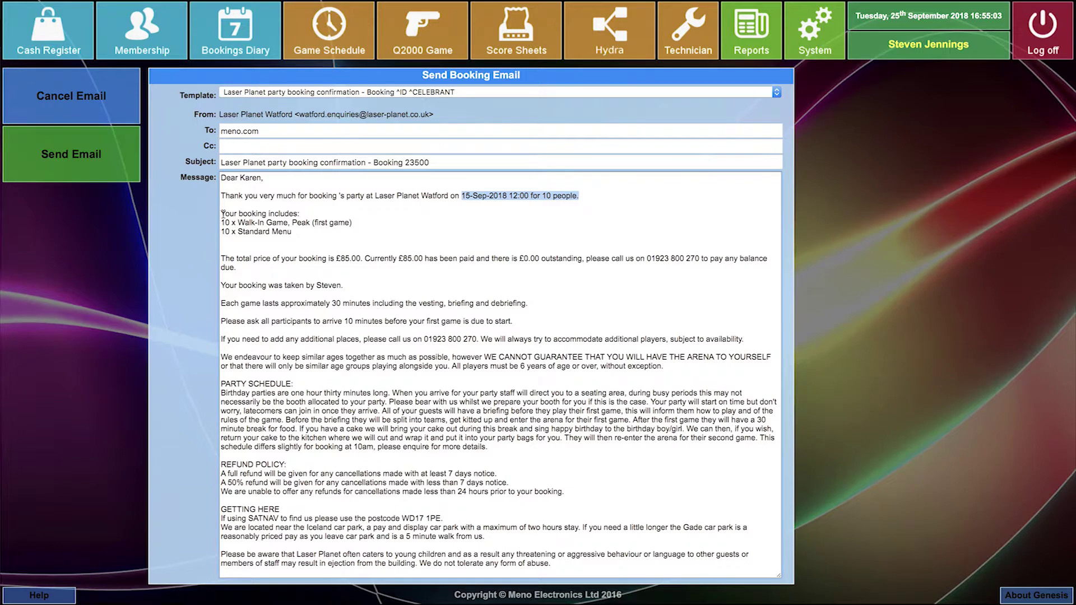
{"action": "left_click_drag", "start_coordinate": [221, 214], "coordinate": [300, 237]}
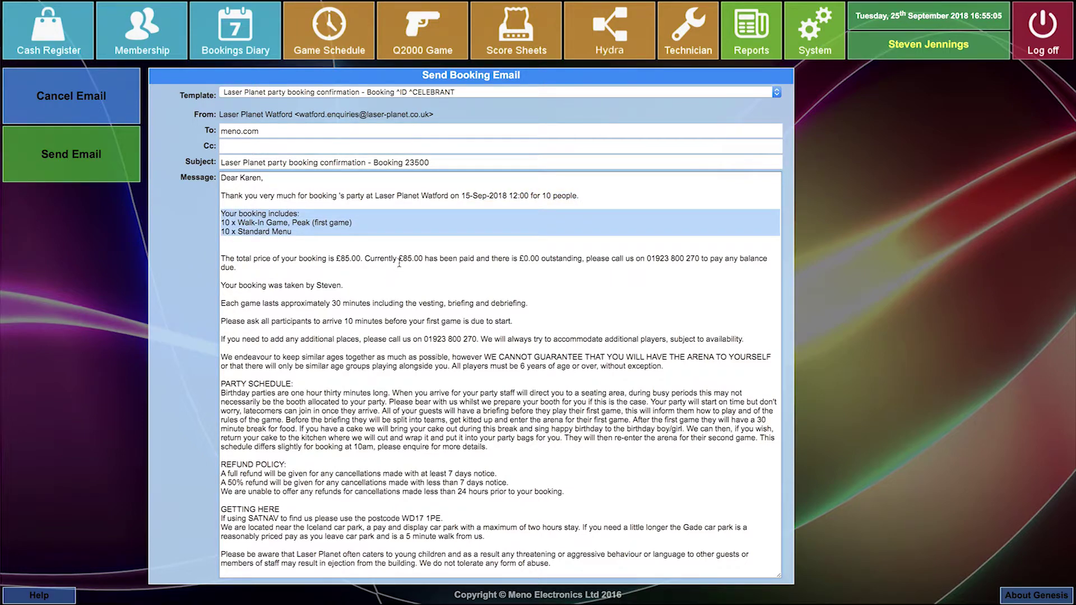
Check the total price and payment paragraph, then send the confirmation to the lead contact.
{"action": "left_click_drag", "start_coordinate": [222, 257], "coordinate": [645, 269]}
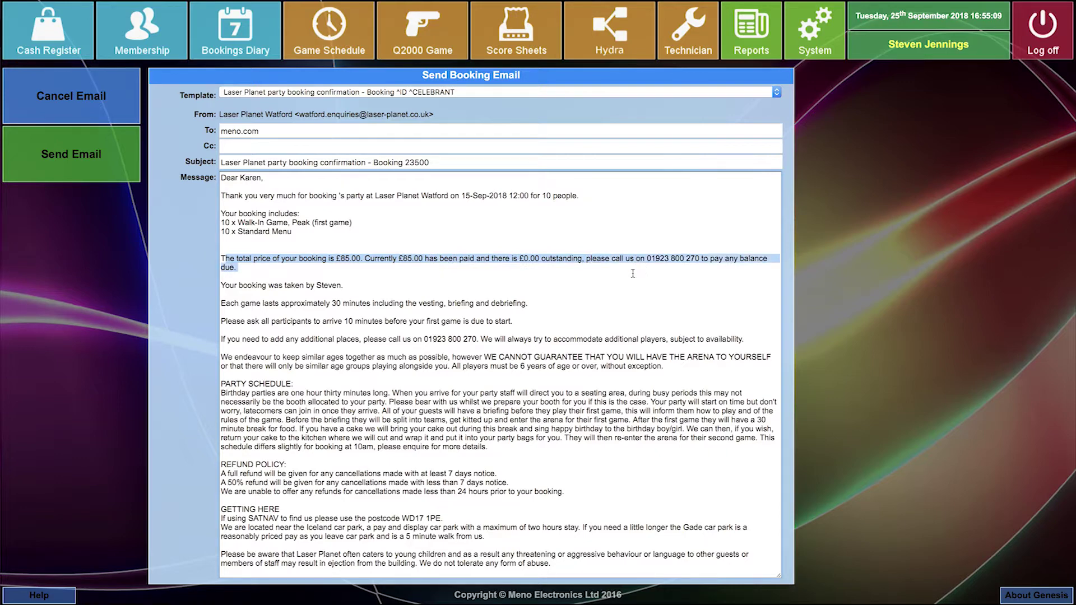
{"action": "left_click", "coordinate": [385, 276]}
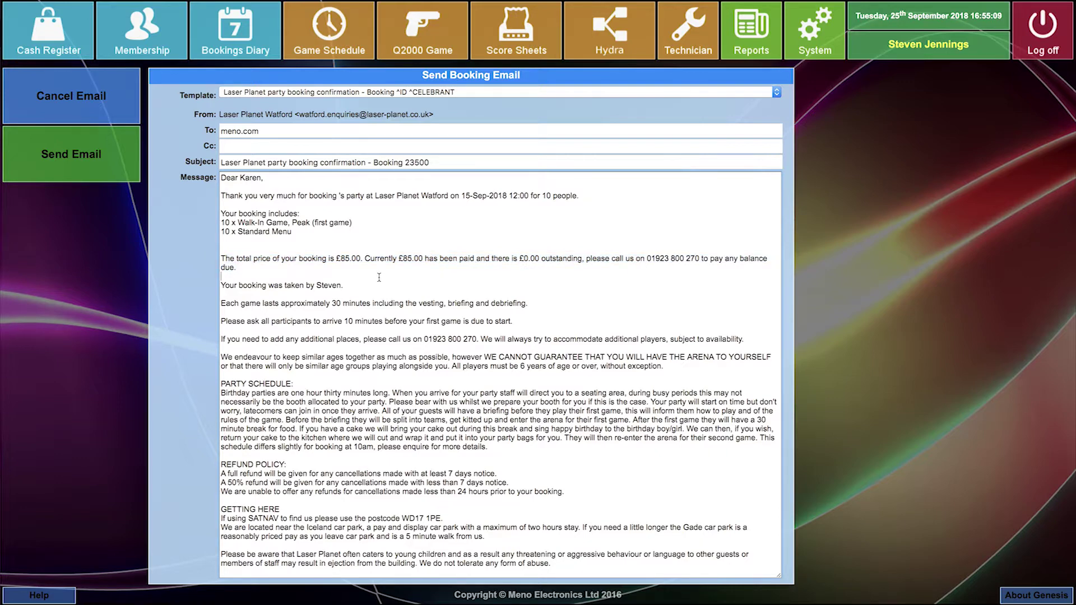
{"action": "left_click", "coordinate": [84, 149]}
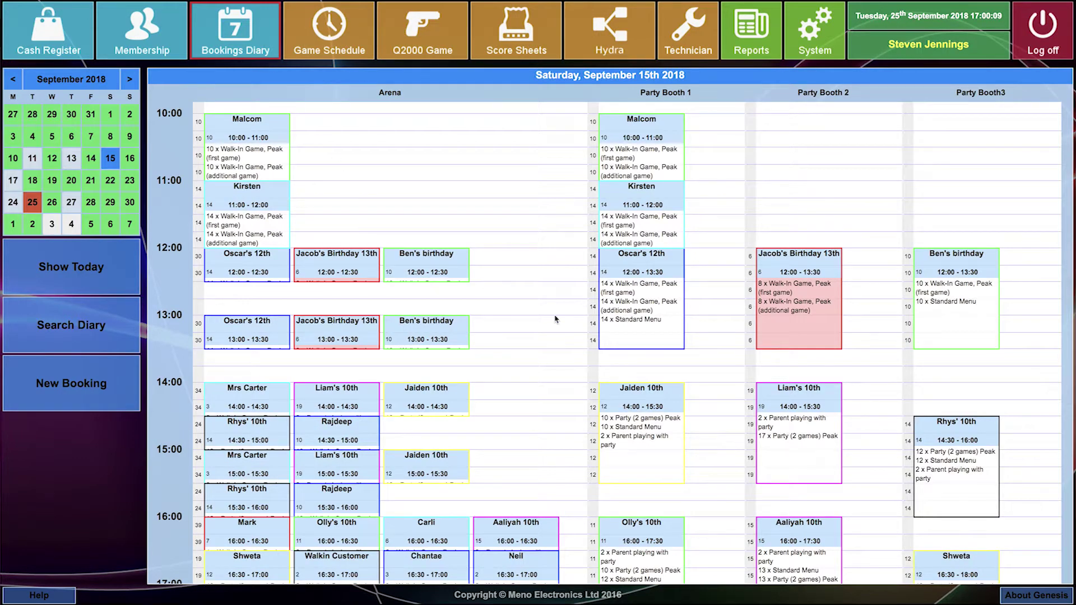
{"action": "left_click", "coordinate": [650, 286]}
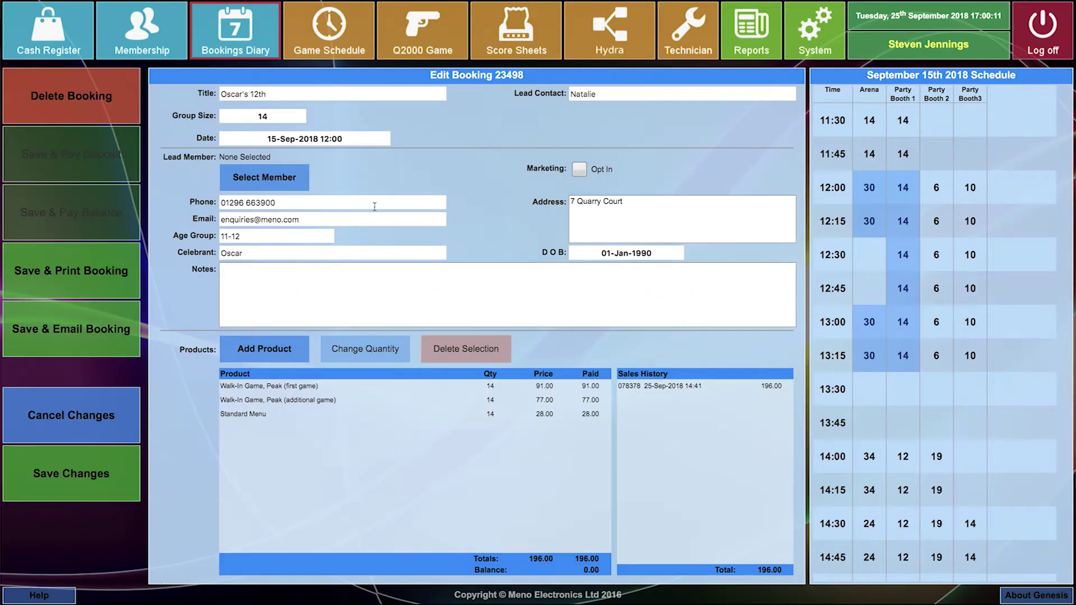
{"action": "left_click", "coordinate": [251, 114]}
{"action": "type", "text": "12"}
{"action": "left_click", "coordinate": [241, 134]}
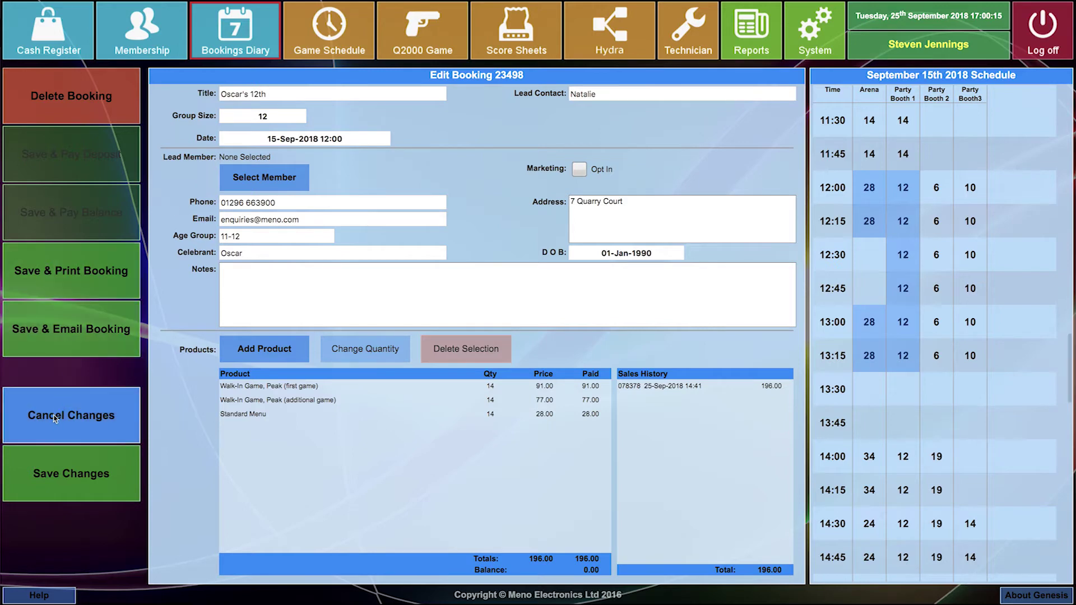
{"action": "left_click", "coordinate": [65, 346]}
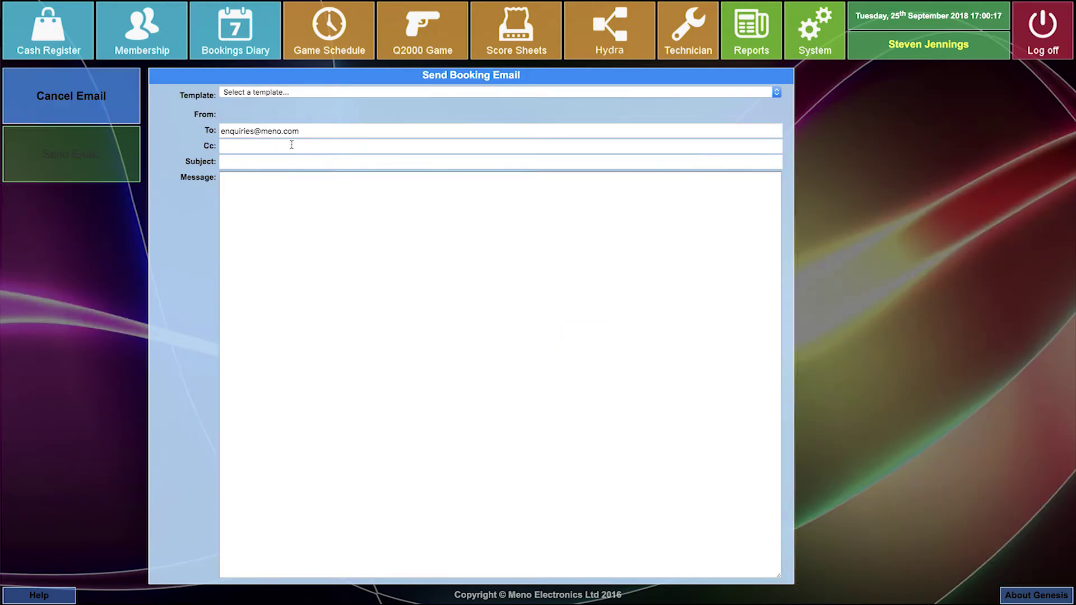
{"action": "left_click", "coordinate": [294, 93]}
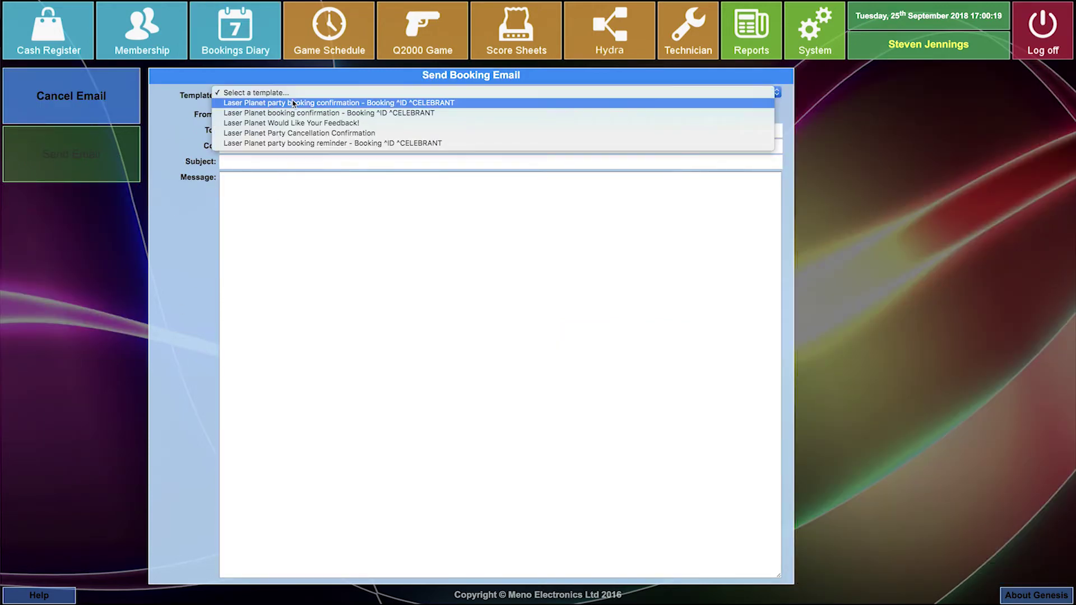
{"action": "left_click", "coordinate": [295, 104]}
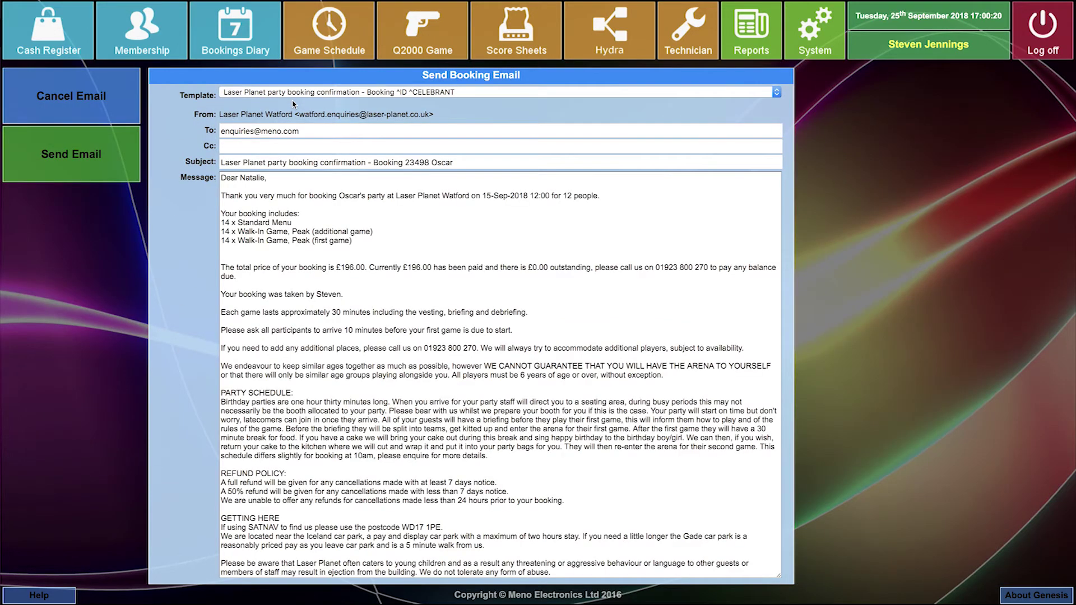
{"action": "left_click", "coordinate": [100, 167]}
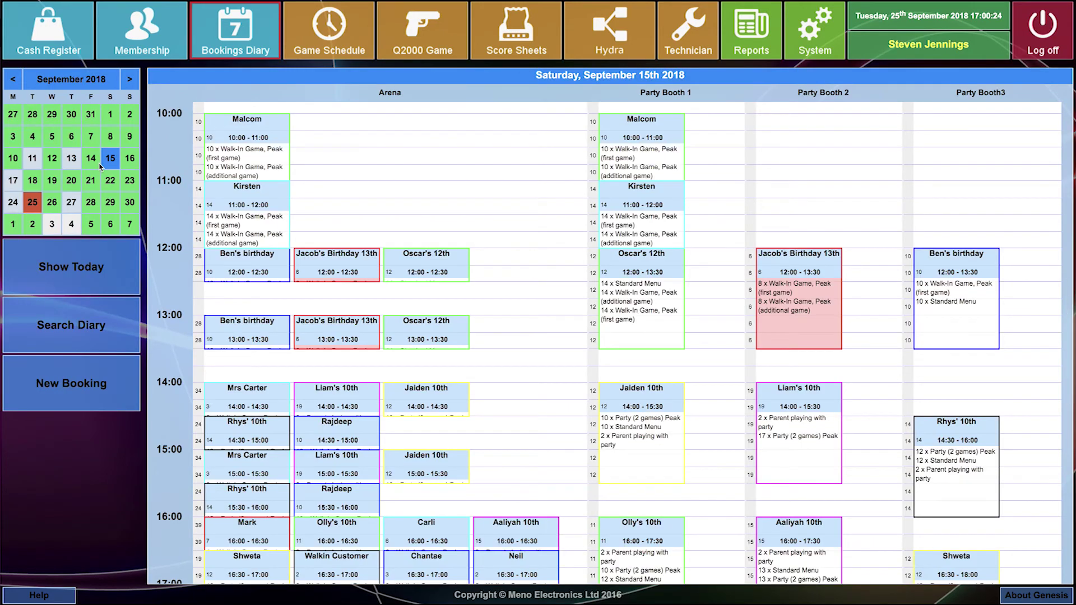